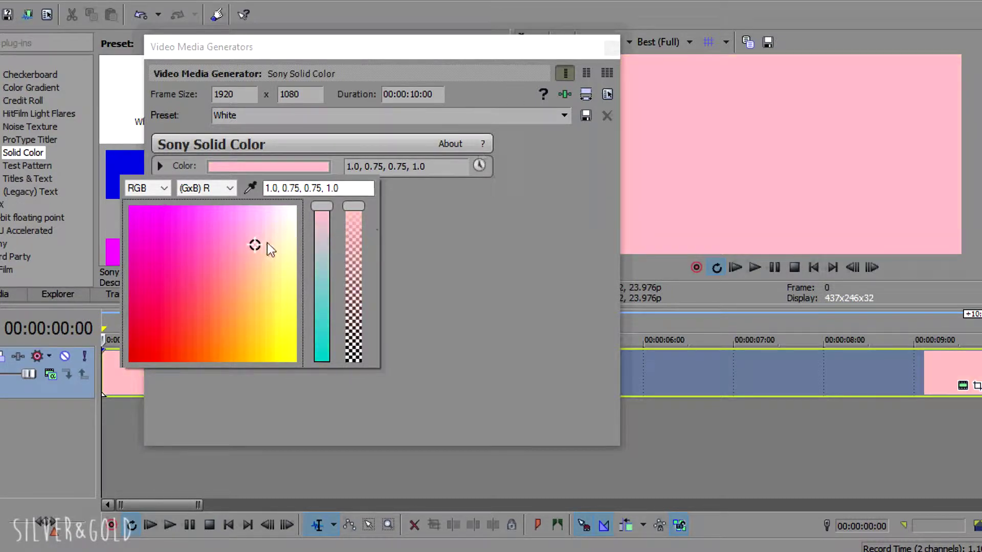
- Set the solid color to 1.0, 0.75, 0.7, 1.0 and shorten its event to about 00:00:01:19
{"action": "left_click", "coordinate": [603, 59]}
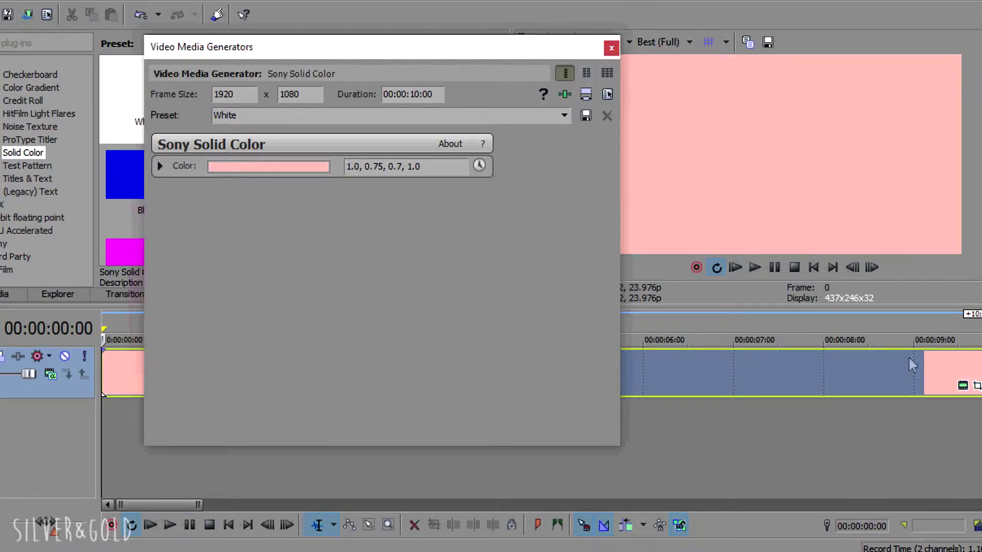
{"action": "left_click", "coordinate": [611, 48]}
{"action": "left_click_drag", "start_coordinate": [979, 385], "coordinate": [259, 387]}
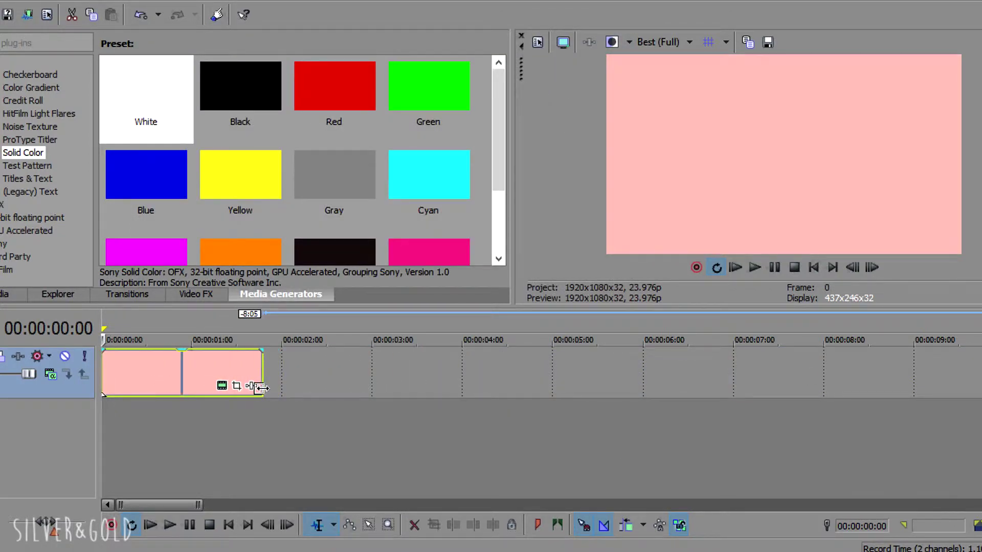
- Insert a video track above the pink event and place a Default Text (Legacy) Text event at its start
{"action": "right_click", "coordinate": [323, 391]}
{"action": "left_click", "coordinate": [335, 214]}
{"action": "left_click", "coordinate": [213, 294]}
{"action": "left_click", "coordinate": [250, 295]}
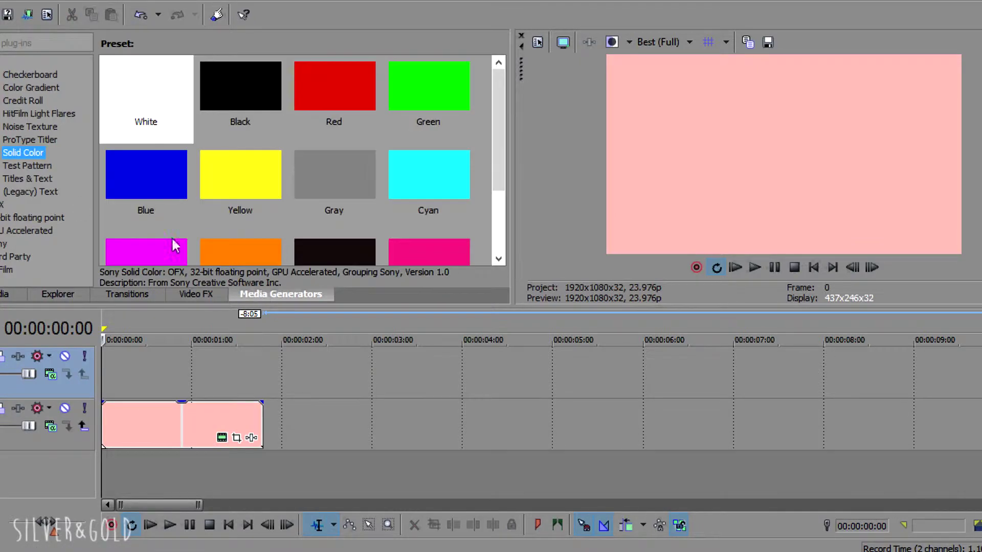
{"action": "left_click", "coordinate": [22, 191]}
{"action": "left_click_drag", "start_coordinate": [140, 95], "coordinate": [50, 366]}
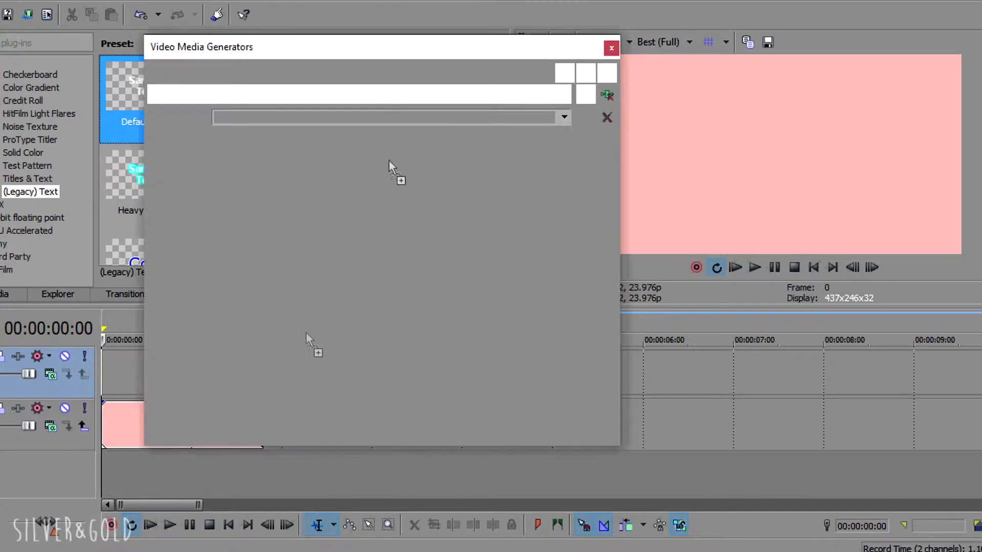
{"action": "left_click_drag", "start_coordinate": [384, 53], "coordinate": [461, 485]}
- Shorten the text event to end at 00:00:01:19, level with the pink event
{"action": "left_click", "coordinate": [272, 382]}
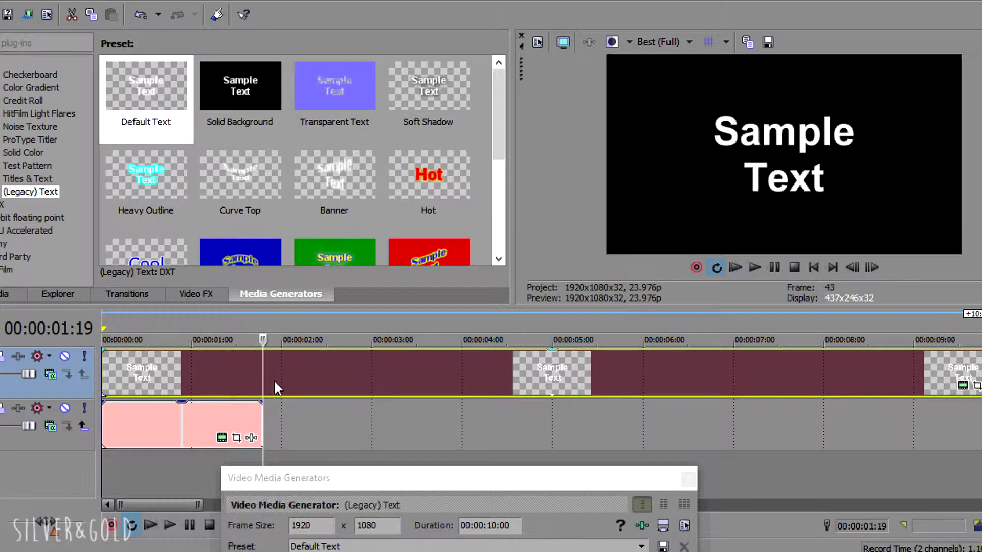
{"action": "right_click", "coordinate": [294, 383]}
{"action": "left_click", "coordinate": [309, 250]}
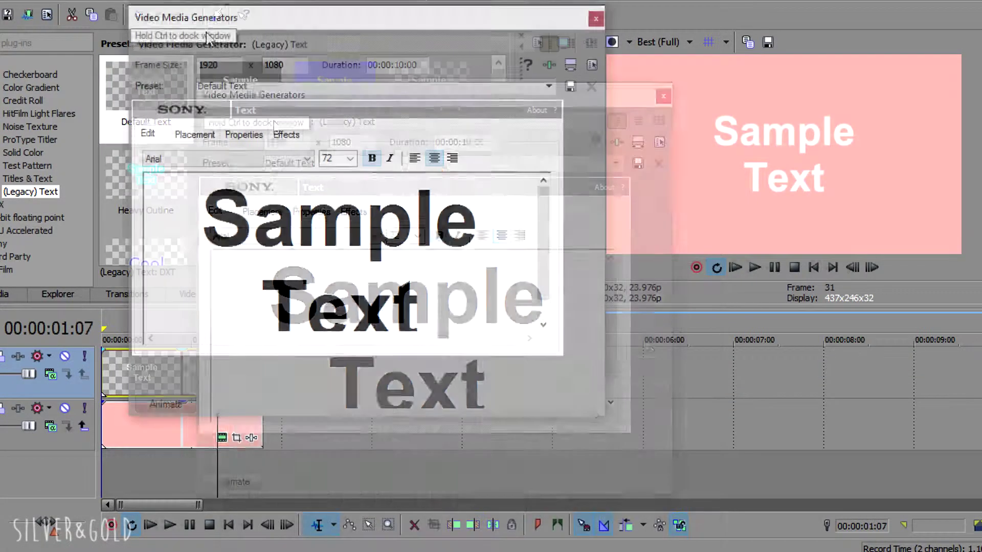
- Replace the sample text with "WANT THIS?" and set its font to Bebas Neue
{"action": "left_click_drag", "start_coordinate": [421, 333], "coordinate": [171, 142]}
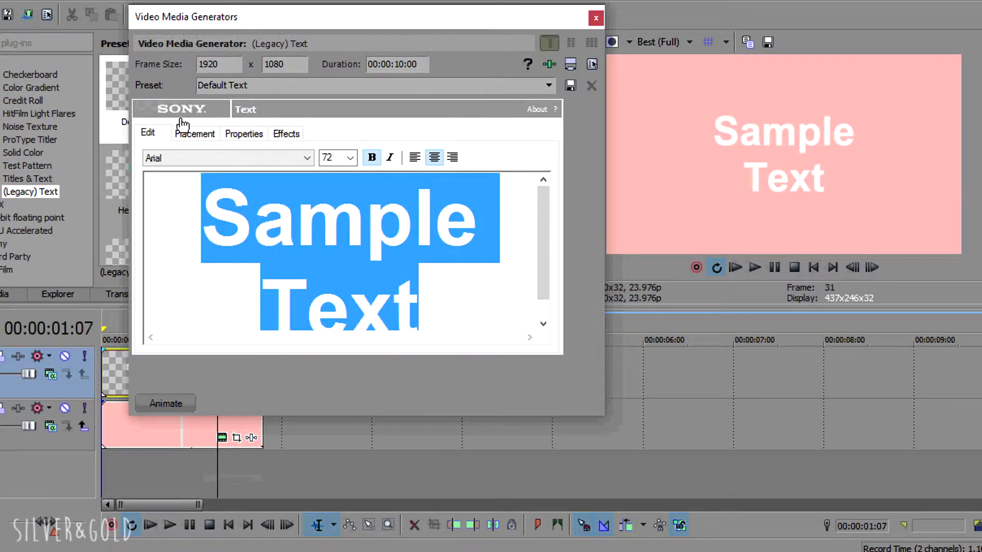
{"action": "type", "text": "WANT THIS"}
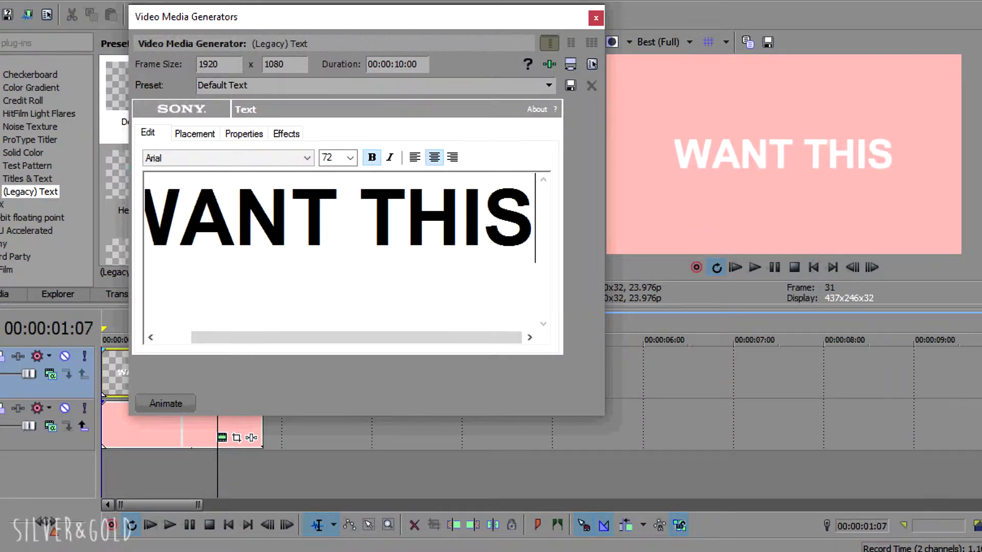
{"action": "type", "text": "?"}
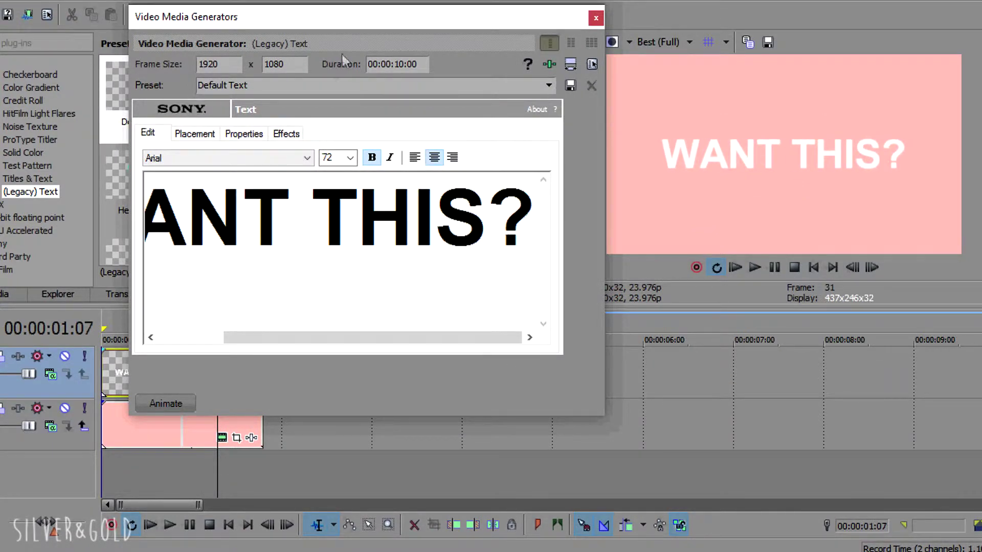
{"action": "left_click_drag", "start_coordinate": [376, 23], "coordinate": [375, 25]}
{"action": "left_click_drag", "start_coordinate": [527, 212], "coordinate": [82, 189]}
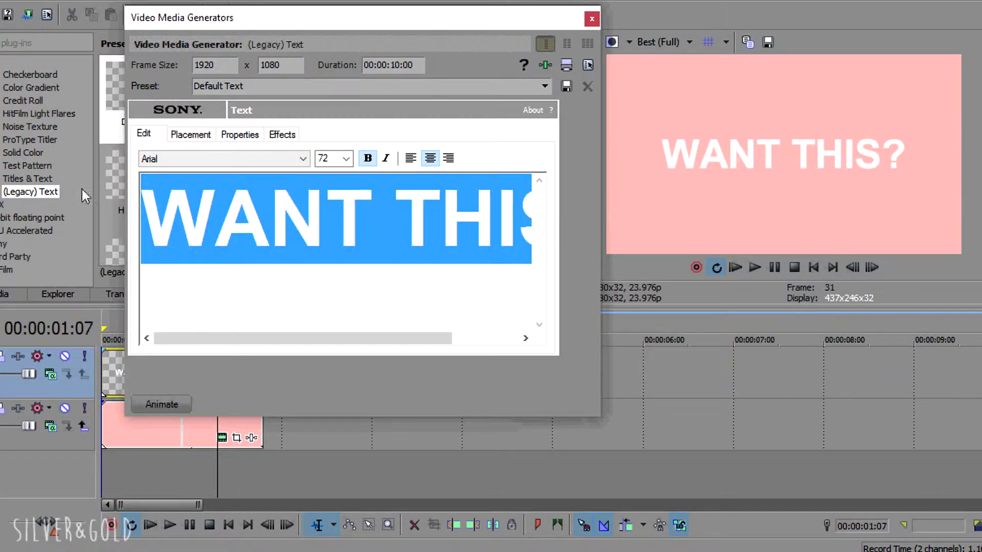
{"action": "left_click", "coordinate": [145, 156]}
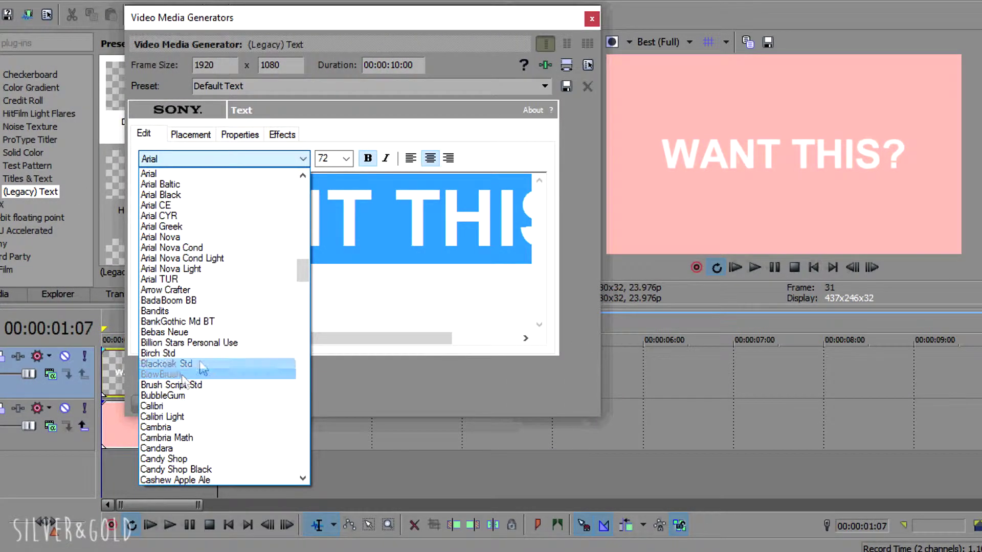
{"action": "left_click", "coordinate": [214, 335]}
- Scale the text to about 1.444 and set its color to pale yellow, RGB 255, 249, 199
{"action": "left_click", "coordinate": [238, 135]}
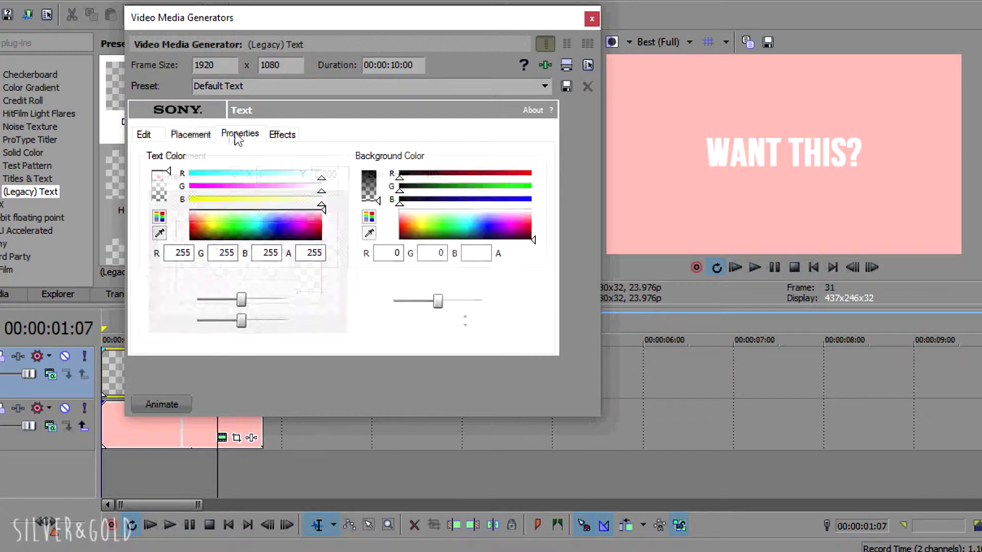
{"action": "left_click_drag", "start_coordinate": [244, 329], "coordinate": [250, 330]}
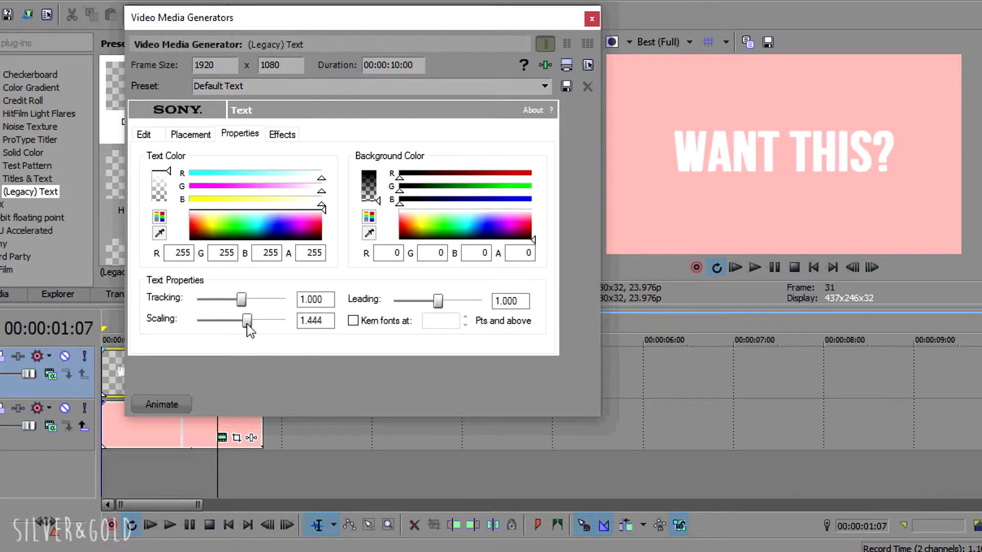
{"action": "mouse_move", "coordinate": [304, 224]}
{"action": "left_mouse_down"}
{"action": "mouse_move", "coordinate": [307, 197]}
{"action": "mouse_move", "coordinate": [305, 228]}
{"action": "mouse_move", "coordinate": [308, 212]}
{"action": "mouse_move", "coordinate": [312, 221]}
{"action": "left_mouse_up"}
{"action": "left_click", "coordinate": [305, 189]}
{"action": "left_click", "coordinate": [310, 189]}
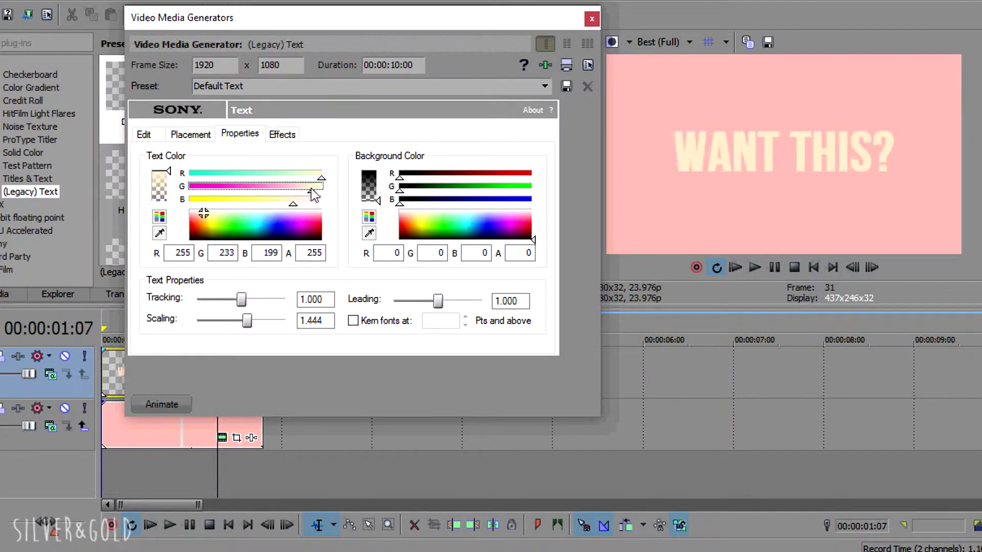
{"action": "left_click_drag", "start_coordinate": [322, 191], "coordinate": [318, 191]}
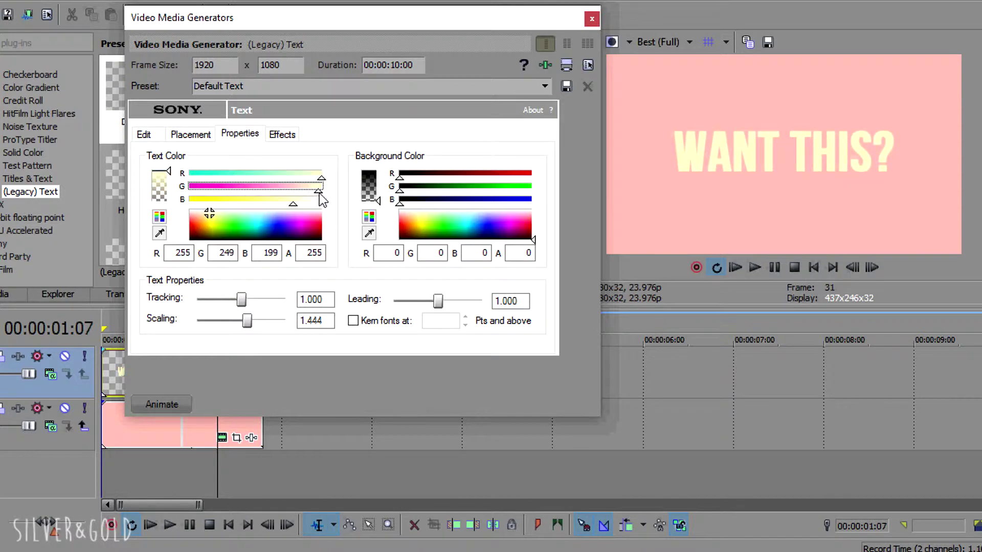
- Enable a white text shadow with no feather and close the text generator settings
{"action": "left_click", "coordinate": [284, 134]}
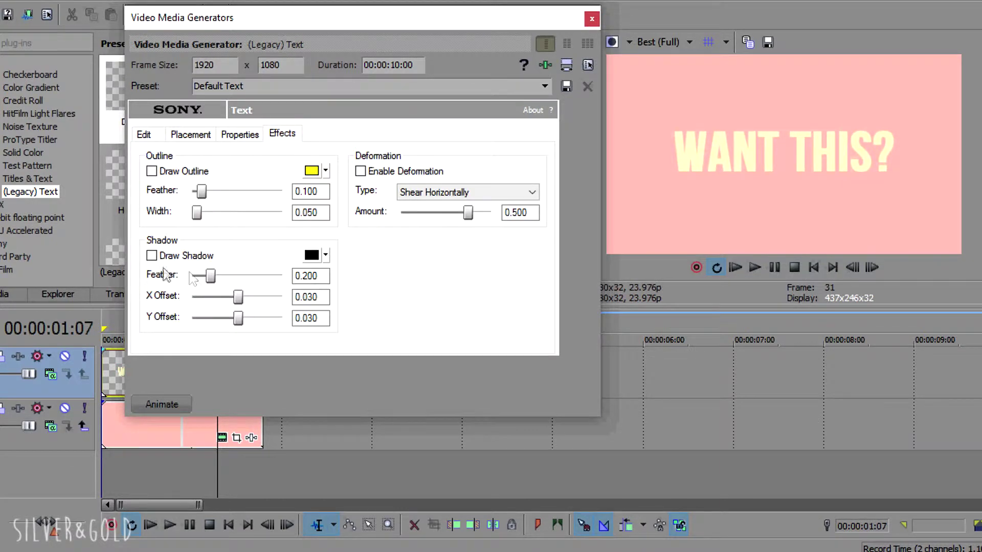
{"action": "left_click_drag", "start_coordinate": [210, 277], "coordinate": [82, 278]}
{"action": "left_click", "coordinate": [311, 255]}
{"action": "left_click", "coordinate": [363, 314]}
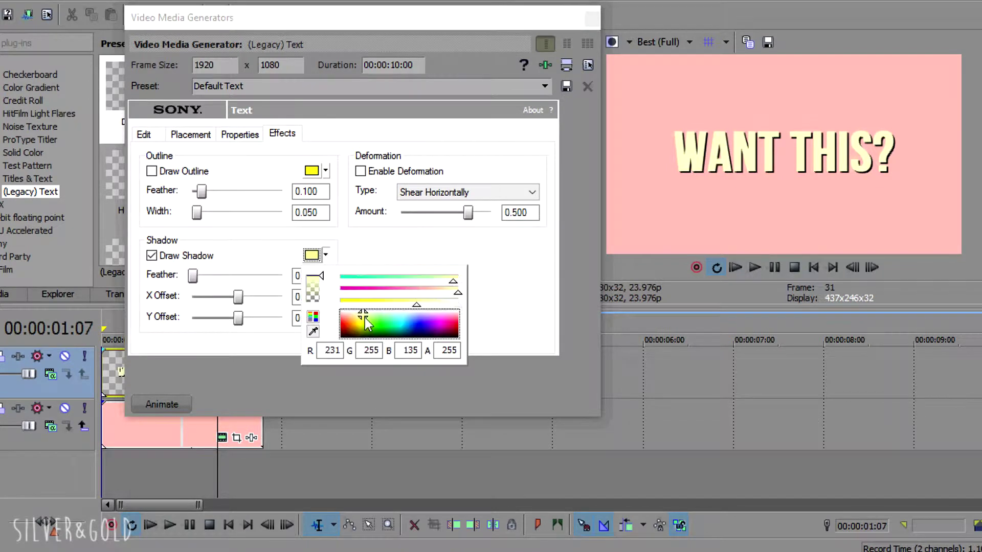
{"action": "left_click", "coordinate": [563, 271]}
{"action": "left_click", "coordinate": [592, 19]}
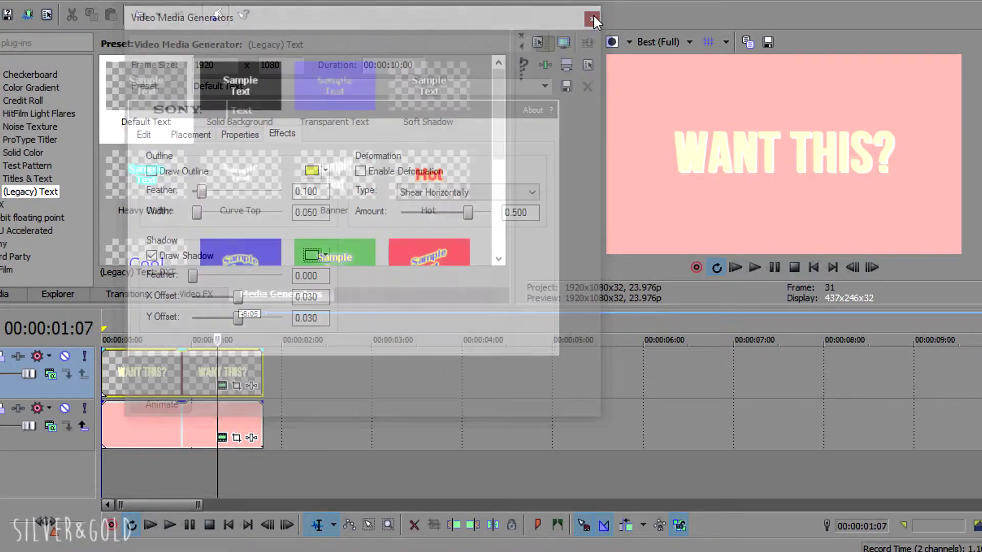
- Animate the text event's Pan/Crop rotation with a 360-degree angle keyframe at 00:00:00:06
{"action": "left_click", "coordinate": [237, 385]}
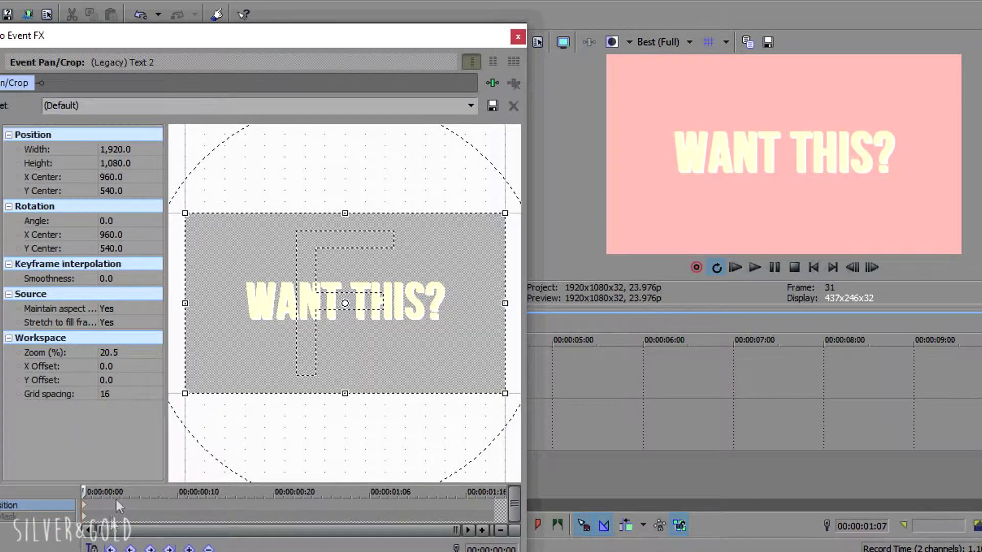
{"action": "left_click_drag", "start_coordinate": [252, 405], "coordinate": [395, 245]}
{"action": "left_click", "coordinate": [138, 511]}
{"action": "left_click_drag", "start_coordinate": [267, 462], "coordinate": [358, 229]}
- Set the preview quality to Good (Quarter) and play the text event as a loop to check the spin
{"action": "left_click", "coordinate": [674, 40]}
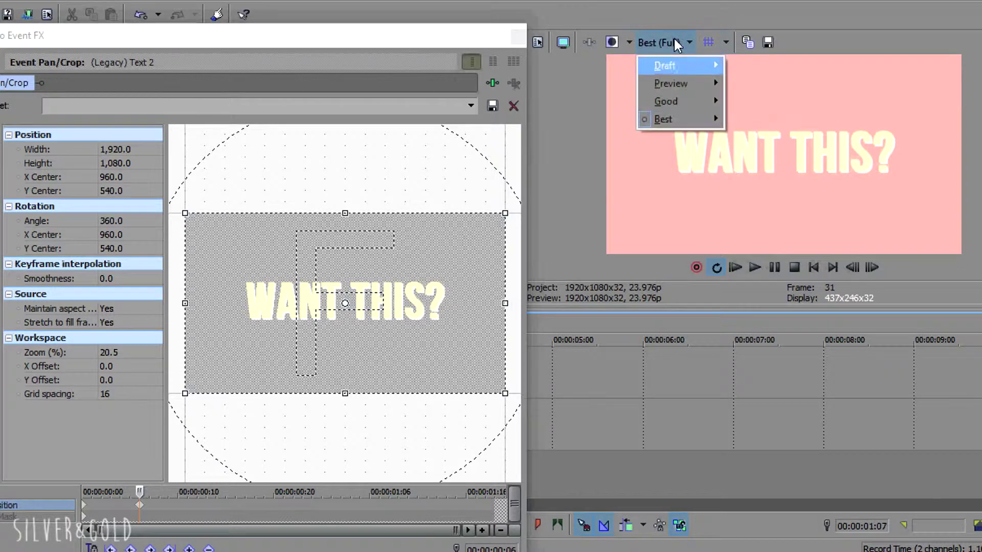
{"action": "mouse_move", "coordinate": [665, 101]}
{"action": "left_click", "coordinate": [762, 154]}
{"action": "left_click_drag", "start_coordinate": [360, 42], "coordinate": [328, 406]}
{"action": "double_click", "coordinate": [167, 381]}
{"action": "left_click", "coordinate": [754, 267]}
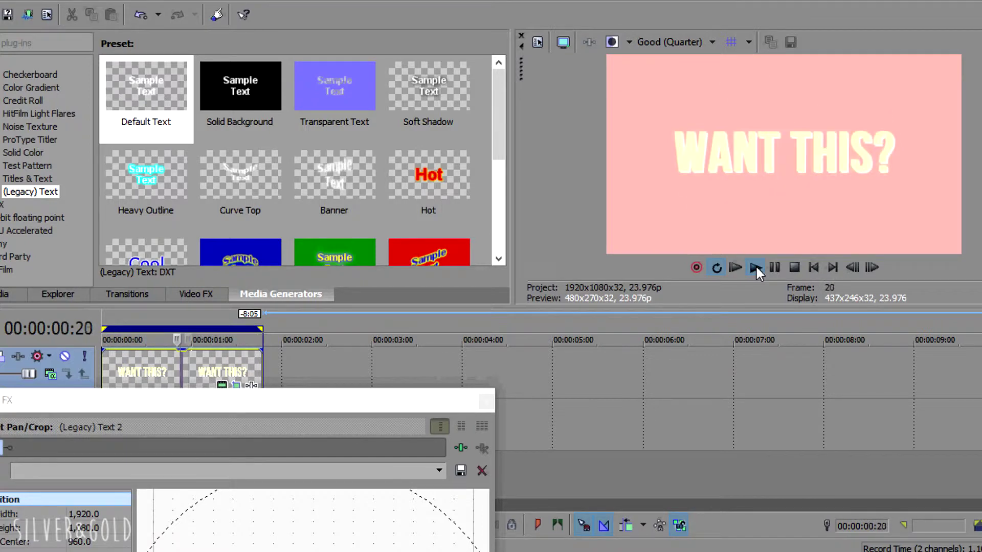
{"action": "left_click", "coordinate": [774, 267]}
- Trim the ends of the text and pink events by 1:04 and play the shortened loop region
{"action": "left_click_drag", "start_coordinate": [261, 372], "coordinate": [168, 508]}
{"action": "left_click_drag", "start_coordinate": [262, 425], "coordinate": [157, 424]}
{"action": "double_click", "coordinate": [130, 425]}
{"action": "left_click", "coordinate": [754, 268]}
- Move the text's 360-degree rotation keyframe to 00:00:00:05, then close Pan/Crop and pause playback
{"action": "left_click_drag", "start_coordinate": [372, 508], "coordinate": [399, 32]}
{"action": "left_click", "coordinate": [243, 515]}
{"action": "left_click", "coordinate": [246, 508]}
{"action": "left_click_drag", "start_coordinate": [247, 509], "coordinate": [222, 512]}
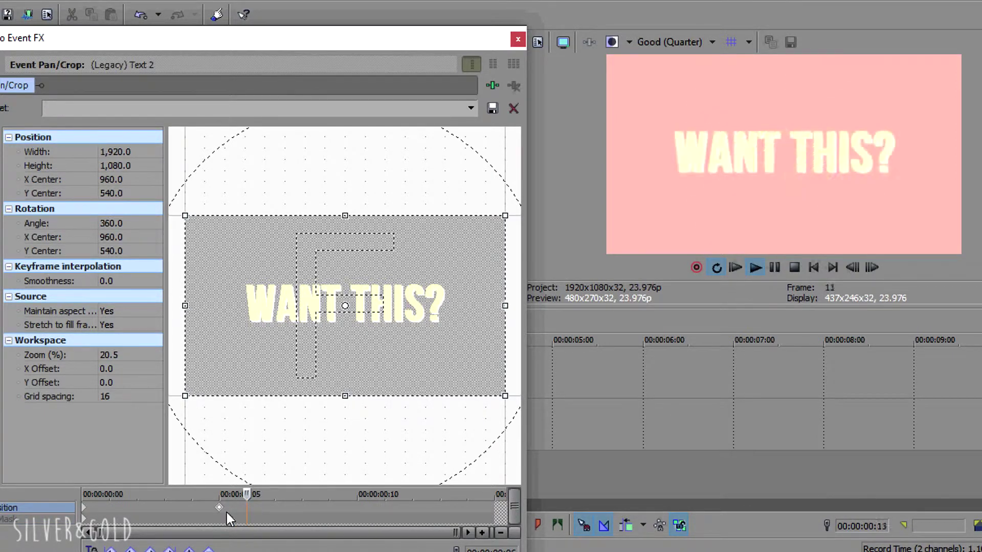
{"action": "left_click", "coordinate": [518, 40]}
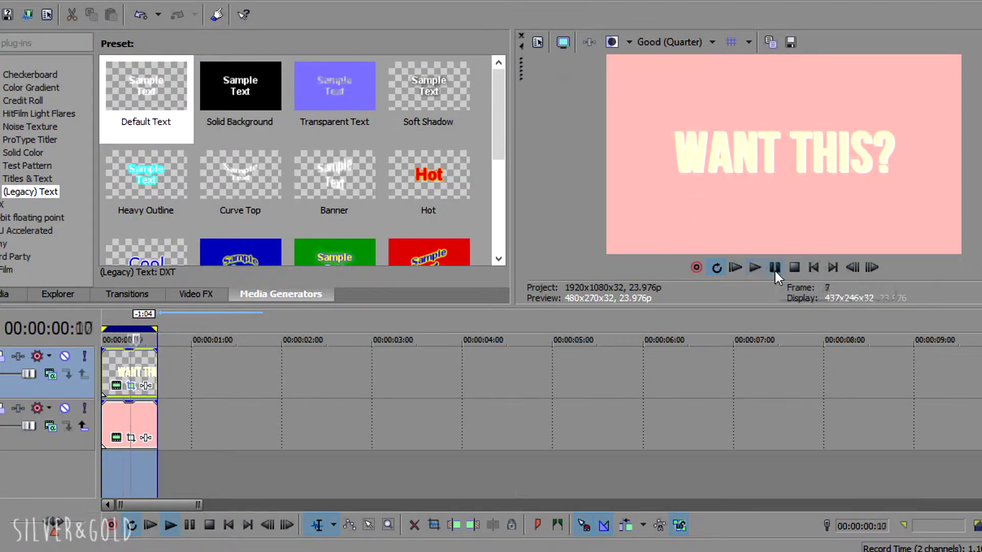
{"action": "left_click", "coordinate": [775, 271]}
- Apply the Sony Deform effect with the Compress Horizontally preset to the text event
{"action": "left_click", "coordinate": [178, 294]}
{"action": "mouse_move", "coordinate": [120, 87]}
{"action": "left_mouse_down"}
{"action": "mouse_move", "coordinate": [120, 120]}
{"action": "mouse_move", "coordinate": [119, 103]}
{"action": "left_mouse_up"}
{"action": "left_click", "coordinate": [76, 192]}
{"action": "scroll", "coordinate": [281, 174], "scroll_direction": "down", "scroll_amount": 3}
{"action": "left_click_drag", "start_coordinate": [283, 189], "coordinate": [140, 367]}
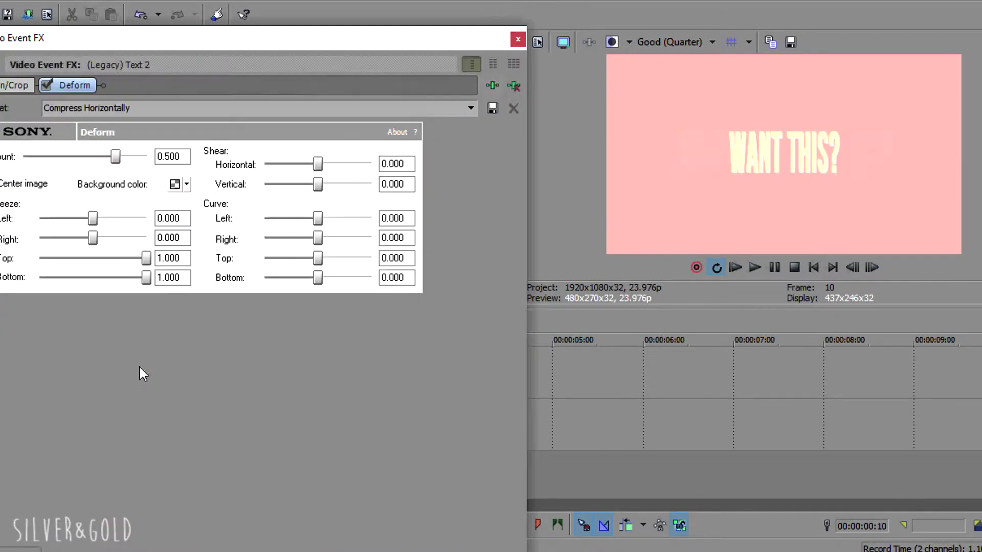
{"action": "left_click_drag", "start_coordinate": [258, 47], "coordinate": [305, 428]}
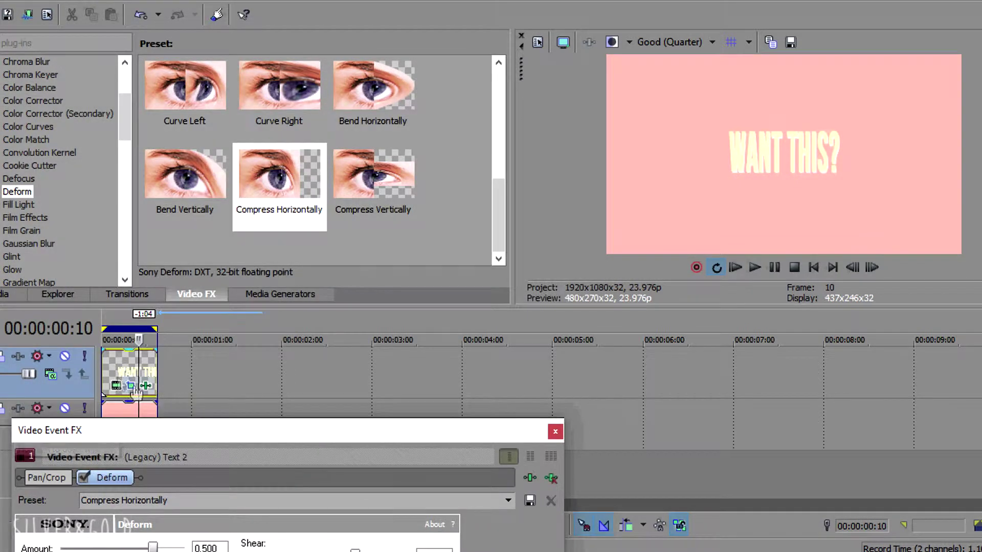
- Place the timeline playhead at 00:00:00:05, where the text finishes its rotation
{"action": "left_click", "coordinate": [118, 373]}
{"action": "key", "text": "Right"}
{"action": "key", "text": "Left"}
{"action": "key", "text": "Left"}
{"action": "key", "text": "Right"}
{"action": "key", "text": "Right"}
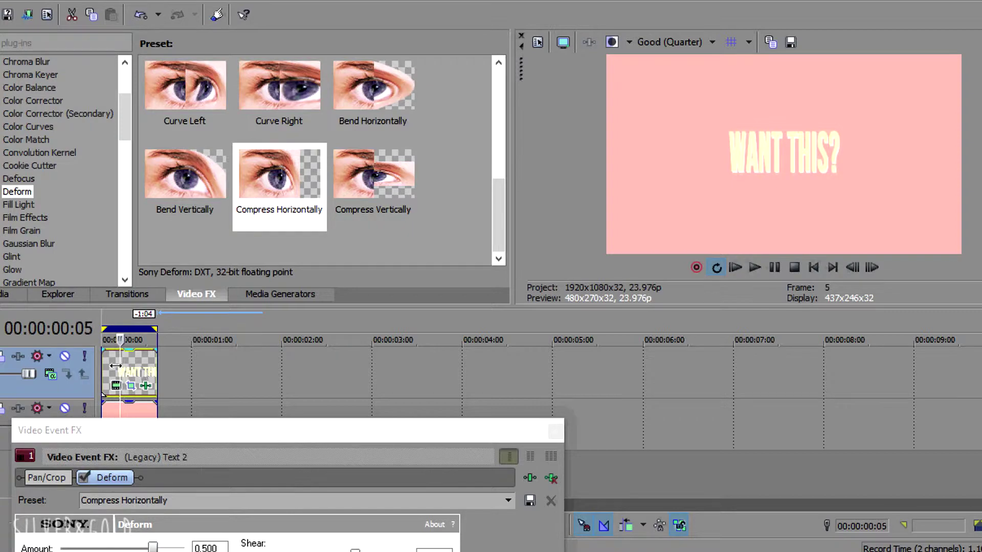
- Animate the Deform Amount from 0.000 at the start to 0.237 at 00:00:00:05 and play the result
{"action": "left_click_drag", "start_coordinate": [198, 432], "coordinate": [235, 1]}
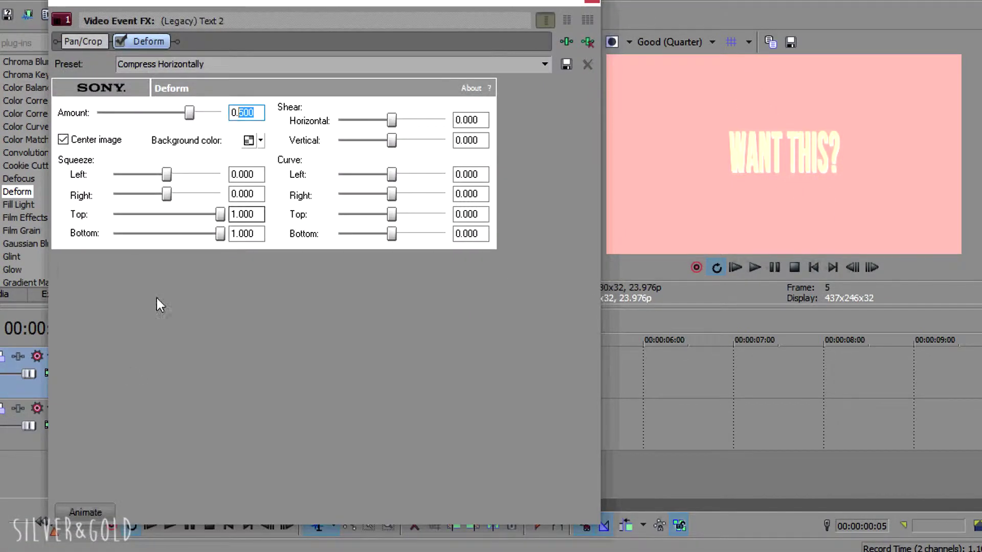
{"action": "left_click", "coordinate": [85, 512]}
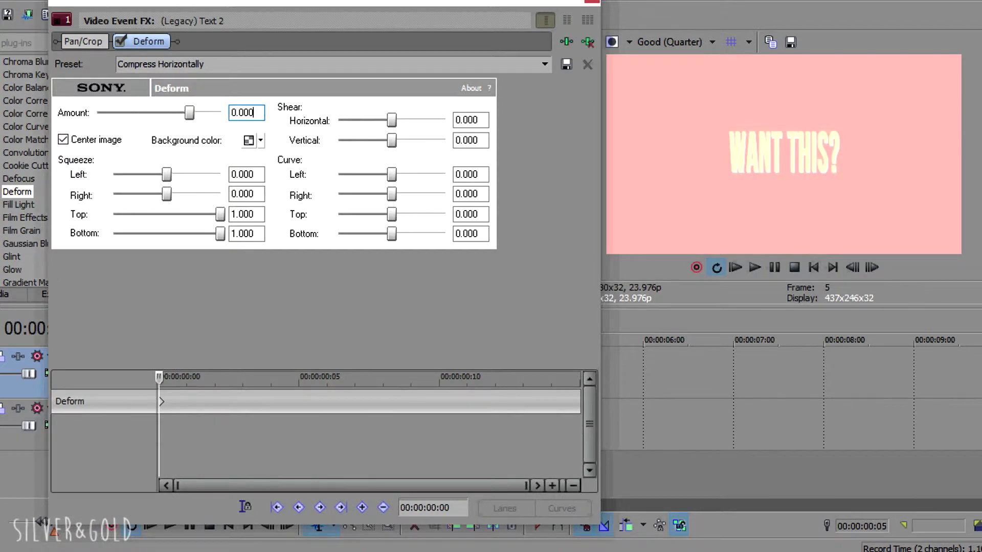
{"action": "key", "text": "Return"}
{"action": "left_click", "coordinate": [244, 507]}
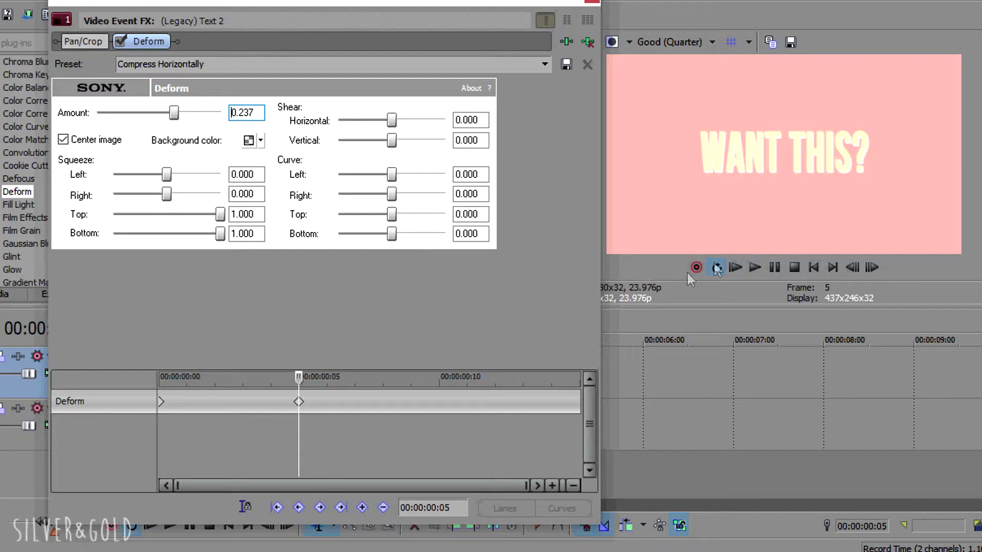
{"action": "left_click", "coordinate": [756, 267]}
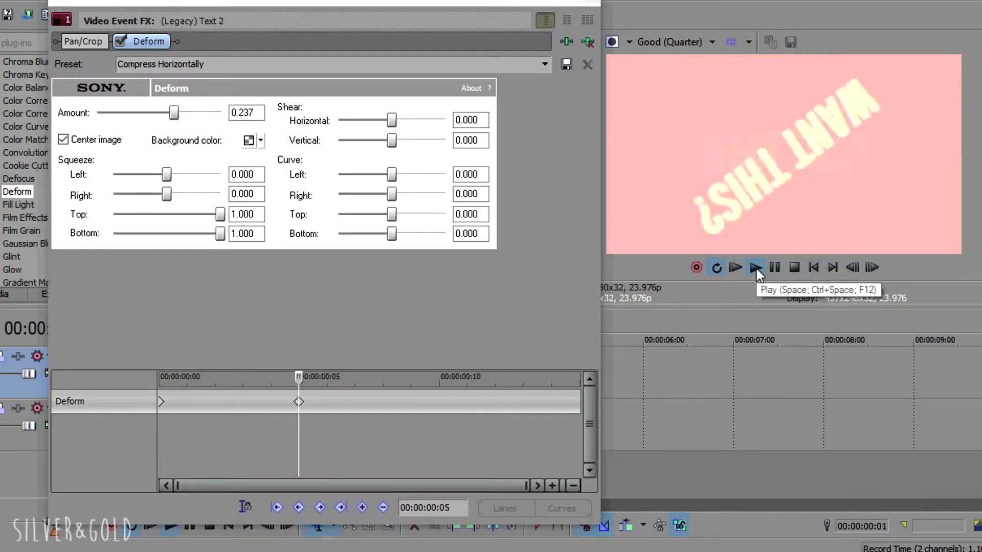
- Move the second Deform keyframe to 00:00:00:06 and add a keyframe with Amount 0.000 at 00:00:00:07
{"action": "left_click", "coordinate": [302, 403]}
{"action": "left_click_drag", "start_coordinate": [311, 404], "coordinate": [313, 404]}
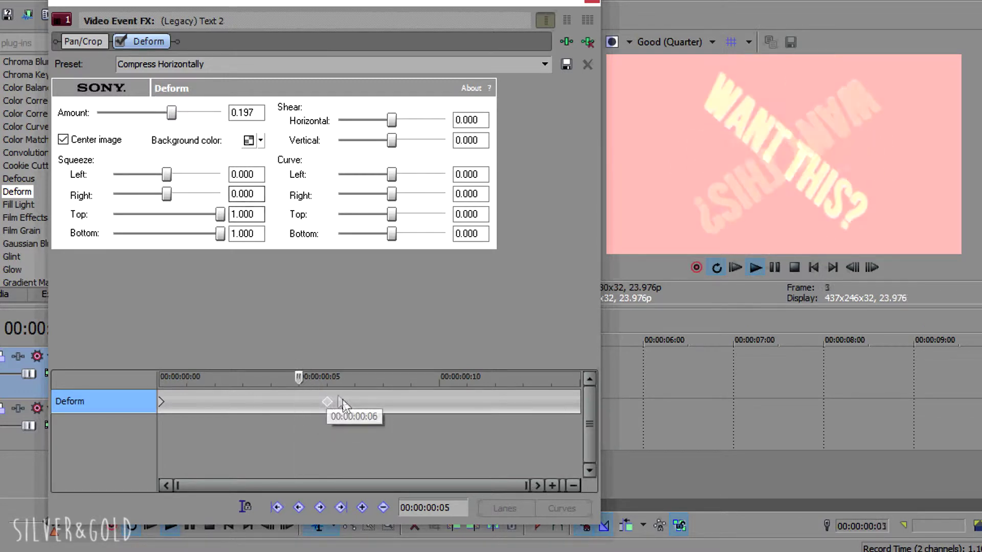
{"action": "left_click", "coordinate": [360, 399]}
{"action": "left_click_drag", "start_coordinate": [254, 112], "coordinate": [238, 111]}
{"action": "key", "text": "Return"}
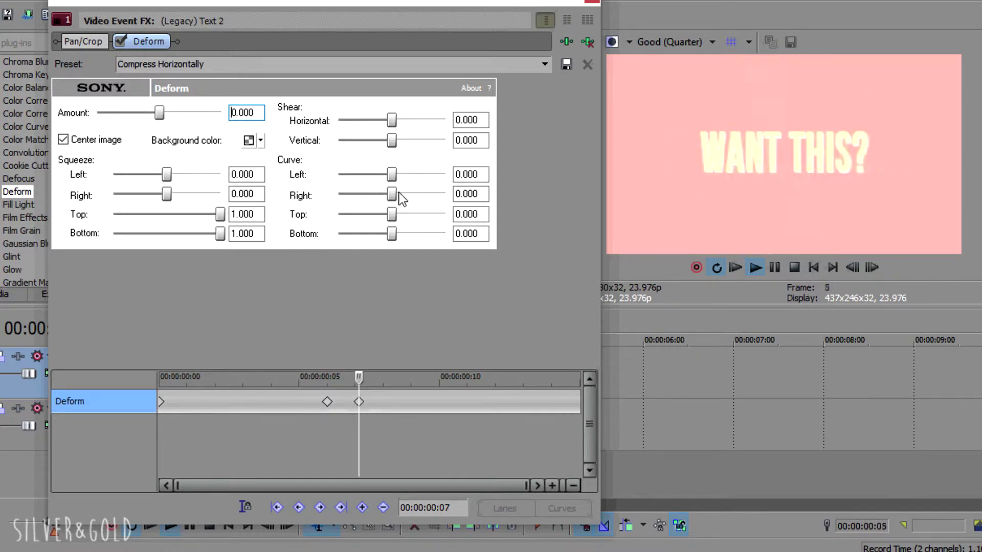
- Add a Deform keyframe with Amount 0.237 at 00:00:00:10 and move the preceding zero-amount keyframe to 00:00:00:08
{"action": "left_click", "coordinate": [387, 401]}
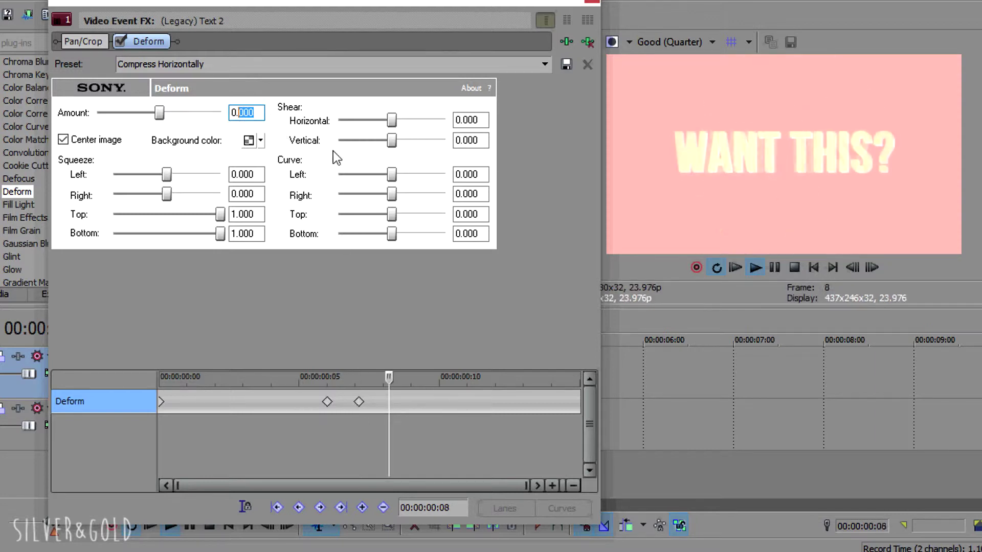
{"action": "key", "text": "Return"}
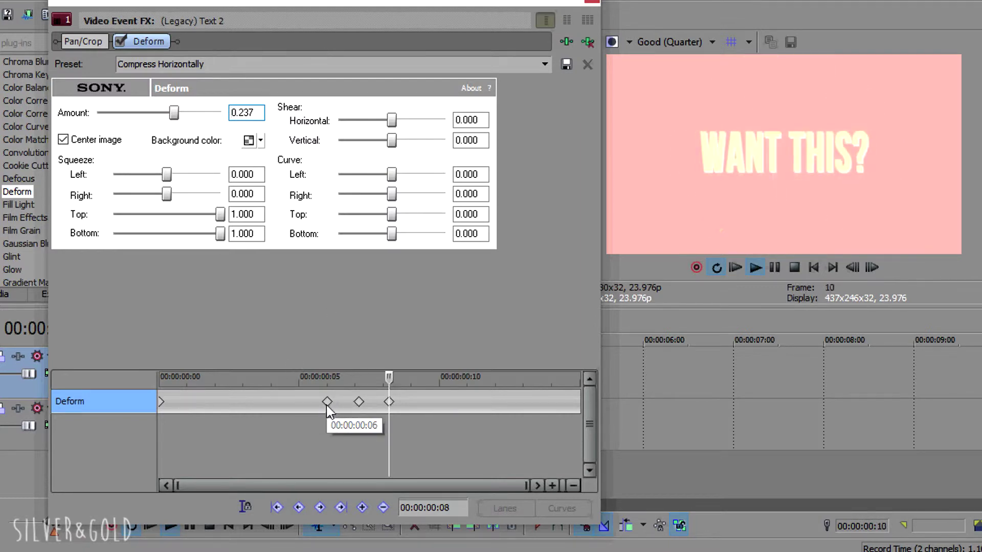
{"action": "left_click_drag", "start_coordinate": [389, 402], "coordinate": [439, 402]}
{"action": "left_click_drag", "start_coordinate": [358, 402], "coordinate": [383, 401]}
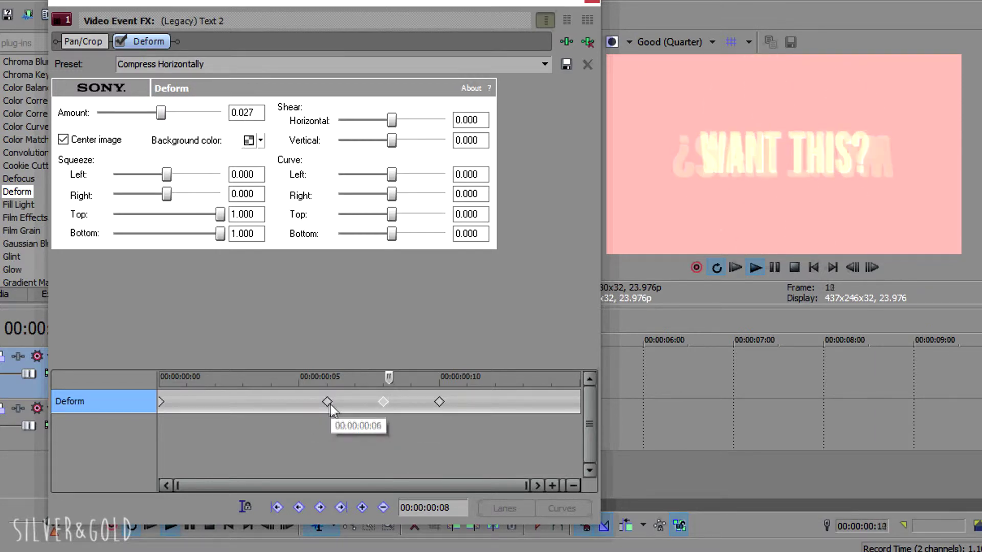
- Shift the last three Deform keyframes earlier, to 00:00:00:05, 00:00:00:07 and 00:00:00:09, and close the effect settings
{"action": "left_click_drag", "start_coordinate": [327, 407], "coordinate": [313, 408]}
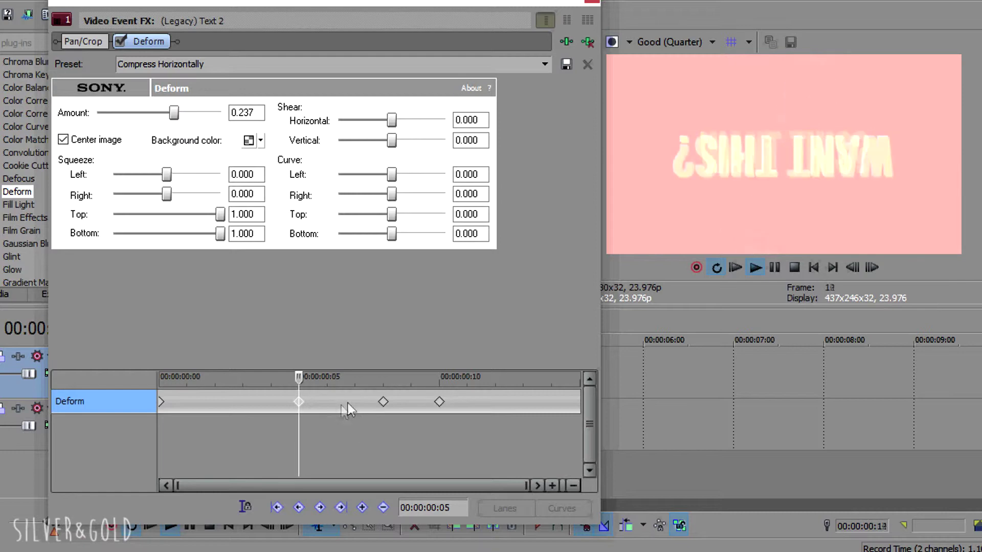
{"action": "left_click_drag", "start_coordinate": [387, 404], "coordinate": [360, 405]}
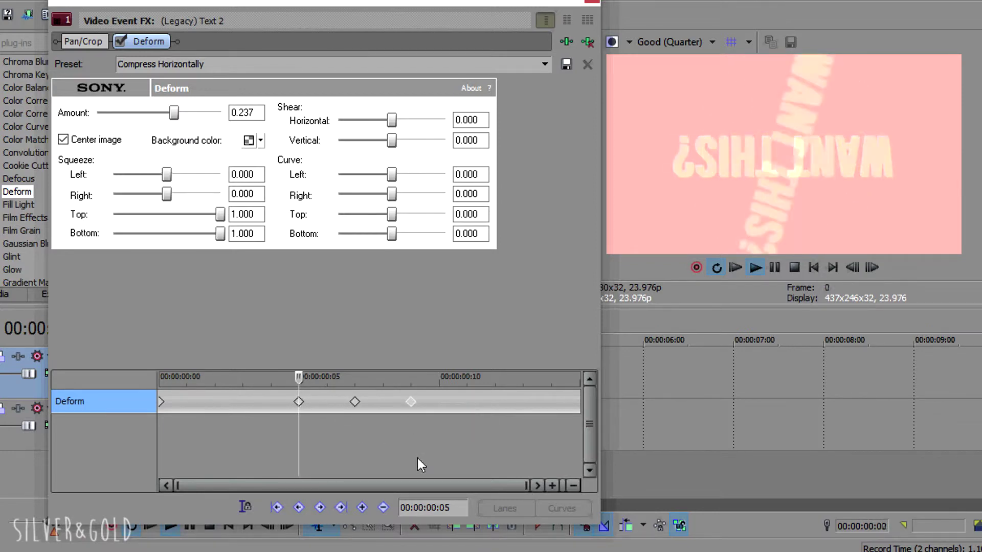
{"action": "left_click", "coordinate": [592, 2]}
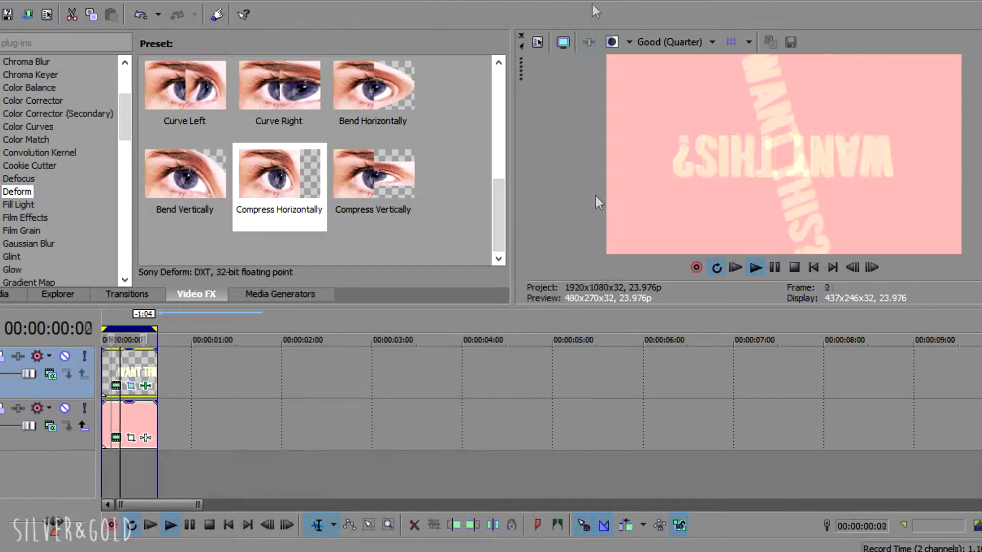
- Play the title animation from the beginning to check the timing of the spin and bounce
{"action": "left_click", "coordinate": [773, 265]}
{"action": "left_click", "coordinate": [755, 267]}
{"action": "left_click", "coordinate": [210, 398]}
{"action": "left_click", "coordinate": [133, 373]}
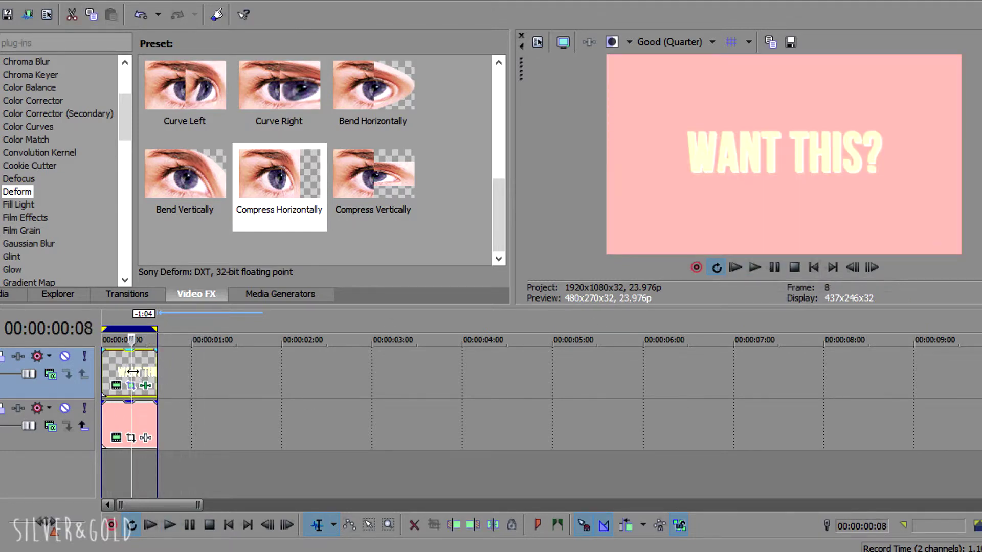
{"action": "left_click_drag", "start_coordinate": [133, 372], "coordinate": [96, 372]}
{"action": "left_click", "coordinate": [734, 270]}
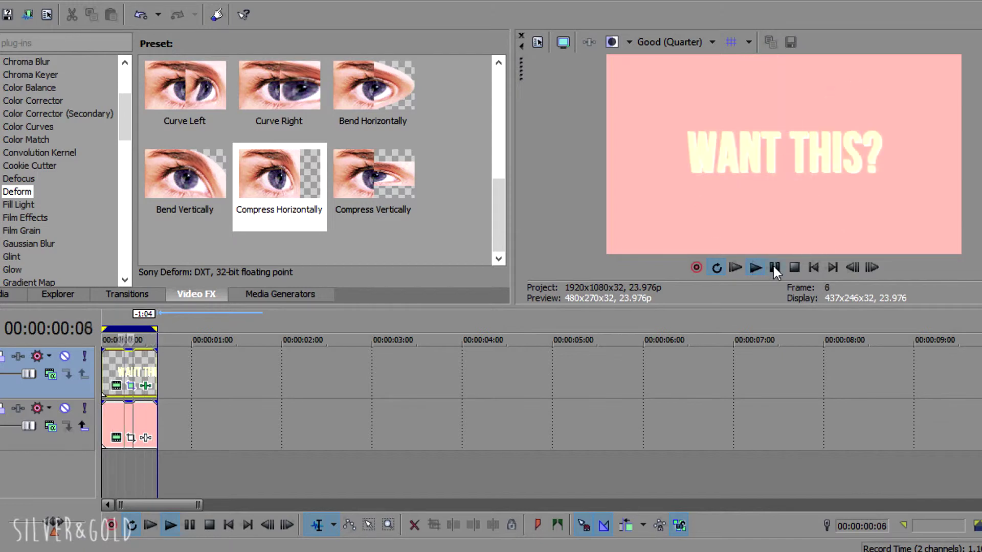
{"action": "left_click", "coordinate": [774, 267]}
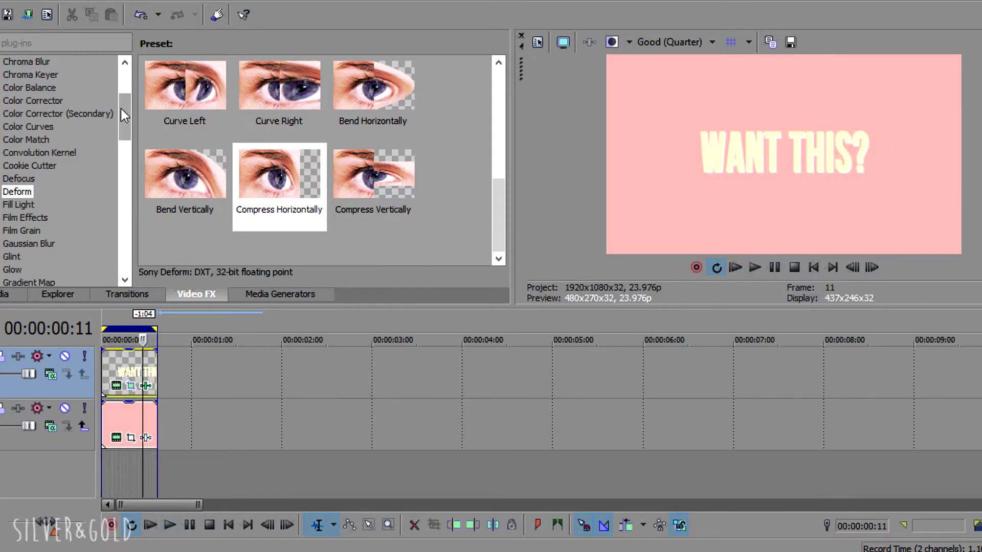
- Apply the Medium Blur preset of Gaussian Blur to the text event and enable keyframe animation for its horizontal and vertical range
{"action": "scroll", "coordinate": [121, 112], "scroll_direction": "down", "scroll_amount": 1}
{"action": "left_click", "coordinate": [28, 209]}
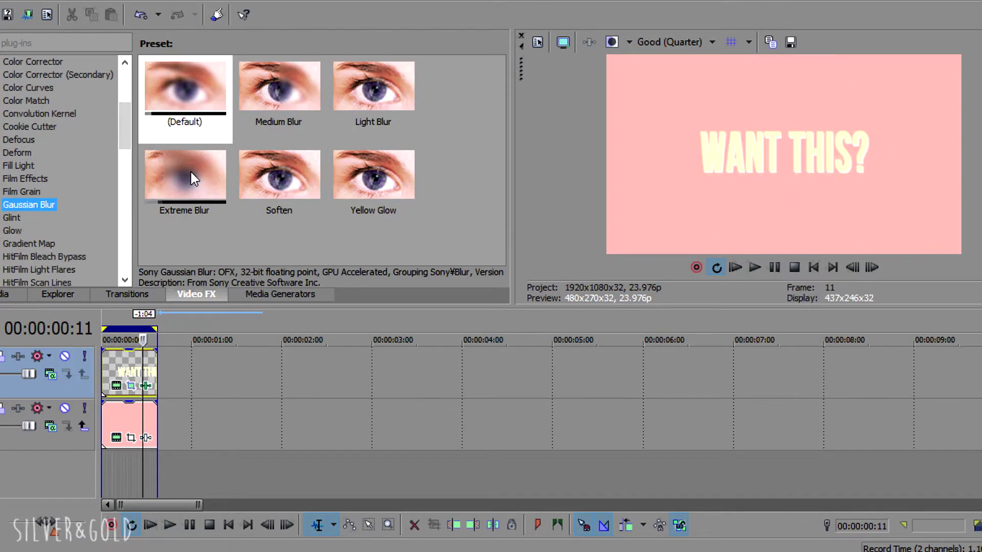
{"action": "left_click_drag", "start_coordinate": [298, 99], "coordinate": [130, 354]}
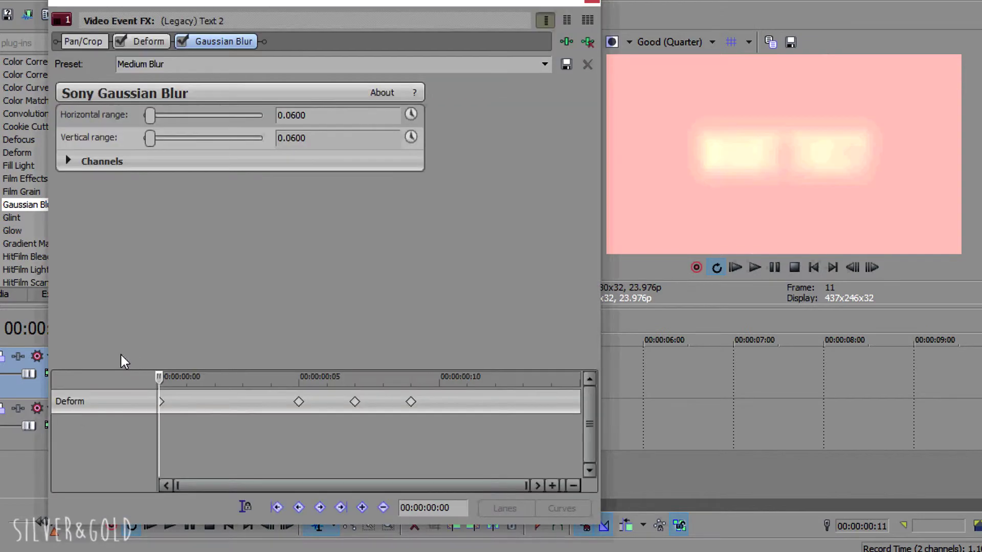
{"action": "left_click", "coordinate": [409, 136]}
{"action": "left_click_drag", "start_coordinate": [407, 5], "coordinate": [374, 116]}
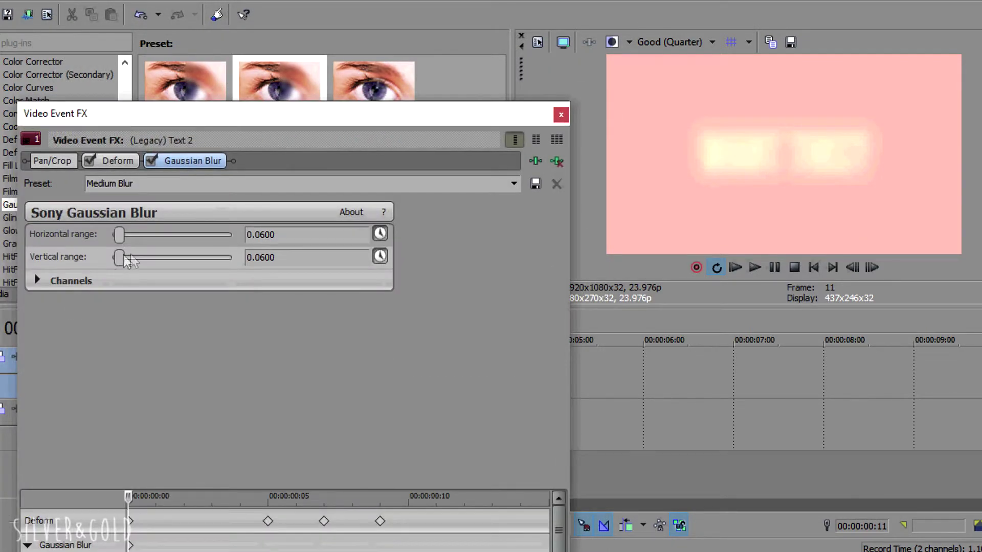
- Set the Gaussian Blur's horizontal range to 0.0000 and vertical range to 0.0884 at the start of the text event
{"action": "left_click_drag", "start_coordinate": [119, 234], "coordinate": [113, 236]}
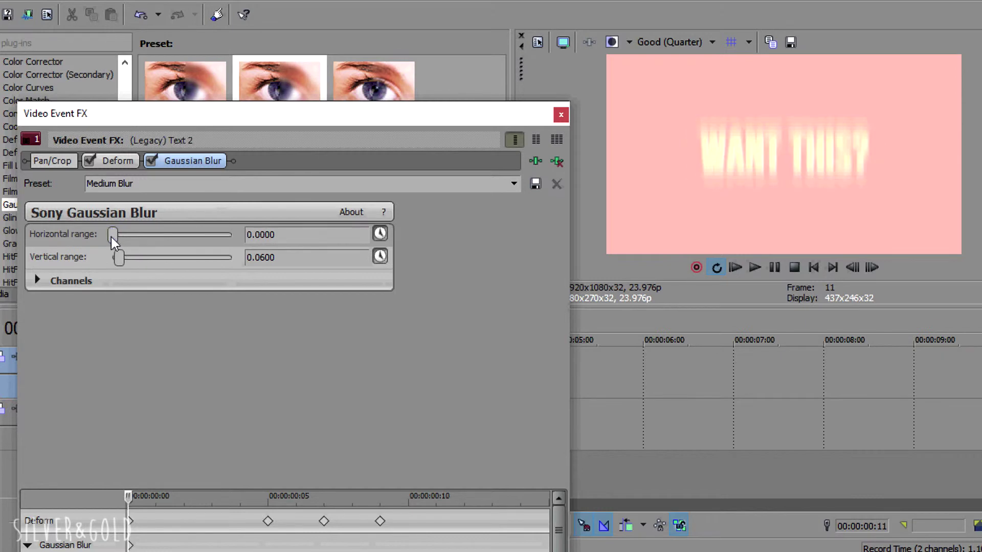
{"action": "mouse_move", "coordinate": [122, 258]}
{"action": "left_mouse_down"}
{"action": "mouse_move", "coordinate": [113, 258]}
{"action": "mouse_move", "coordinate": [124, 259]}
{"action": "left_mouse_up"}
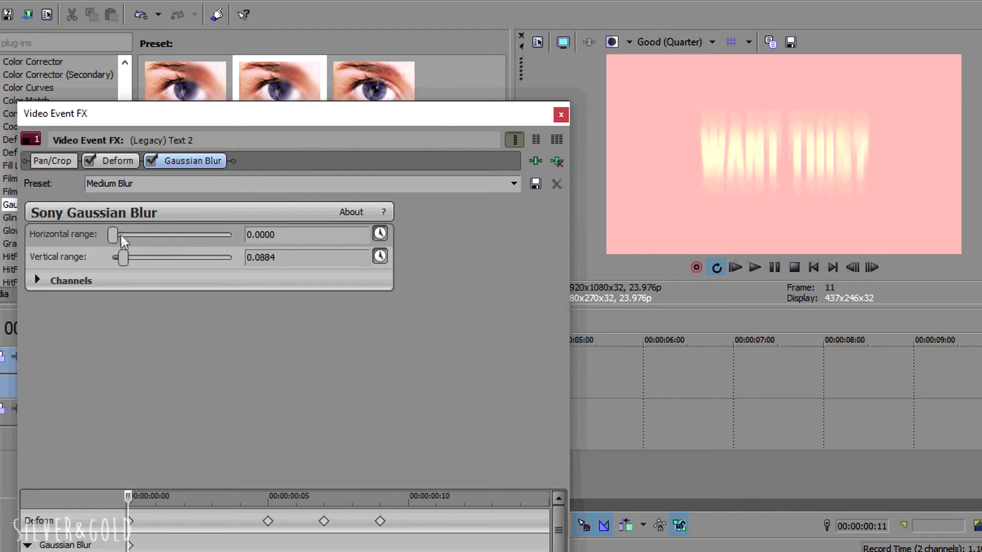
{"action": "mouse_move", "coordinate": [75, 240]}
{"action": "left_mouse_down"}
{"action": "mouse_move", "coordinate": [119, 239]}
{"action": "mouse_move", "coordinate": [66, 237]}
{"action": "left_mouse_up"}
- Add a Gaussian Blur keyframe at 00:00:00:05 with the vertical range set to 0.0000
{"action": "left_click_drag", "start_coordinate": [253, 117], "coordinate": [128, 371]}
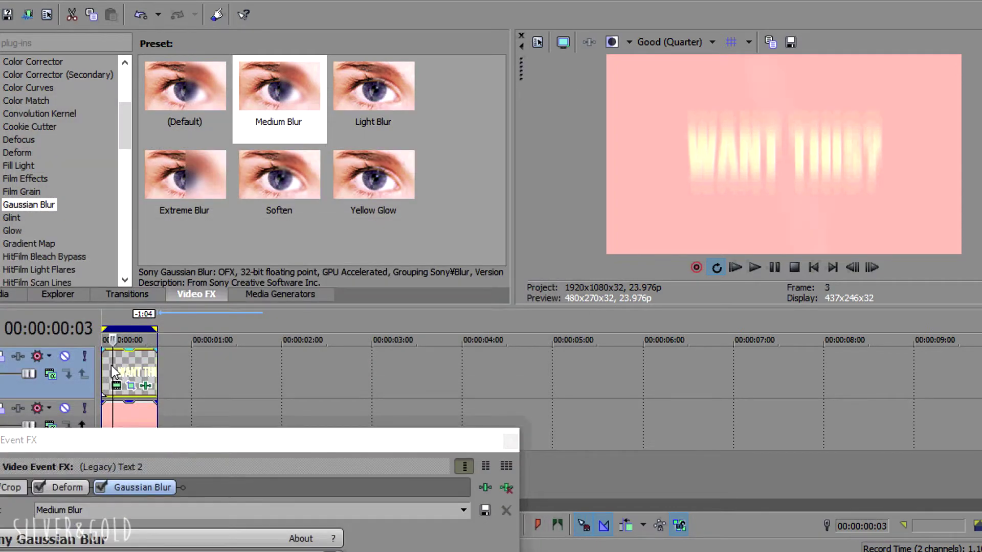
{"action": "key", "text": "Right"}
{"action": "key", "text": "Right"}
{"action": "left_click_drag", "start_coordinate": [250, 449], "coordinate": [272, 5]}
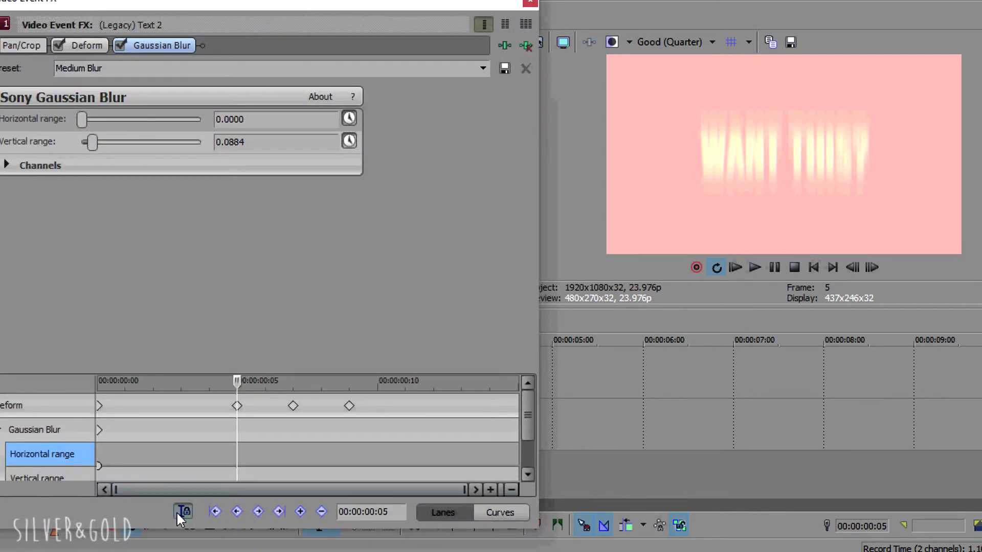
{"action": "left_click_drag", "start_coordinate": [91, 143], "coordinate": [82, 144]}
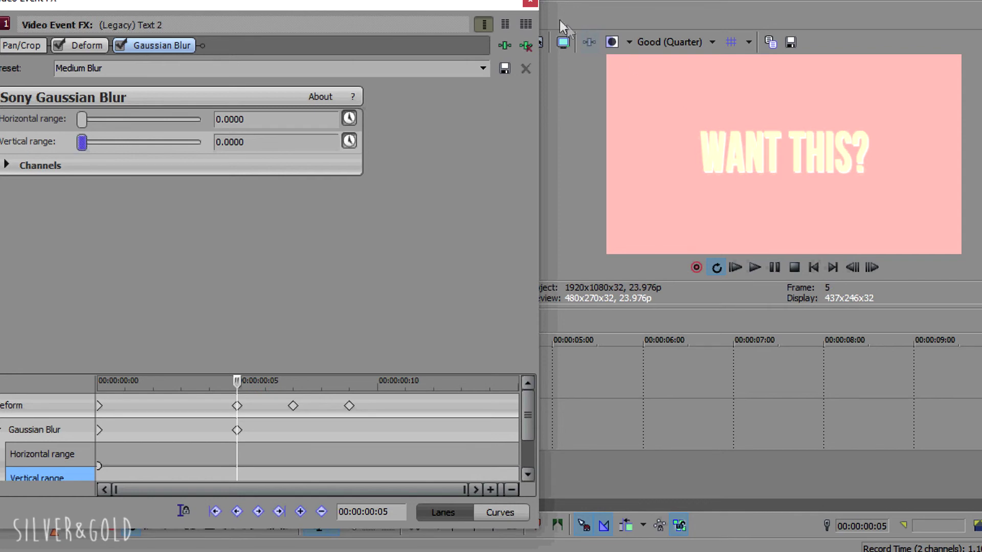
- Close the effect settings and play the blurred title animation from the start
{"action": "left_click", "coordinate": [530, 3]}
{"action": "key", "text": "Home"}
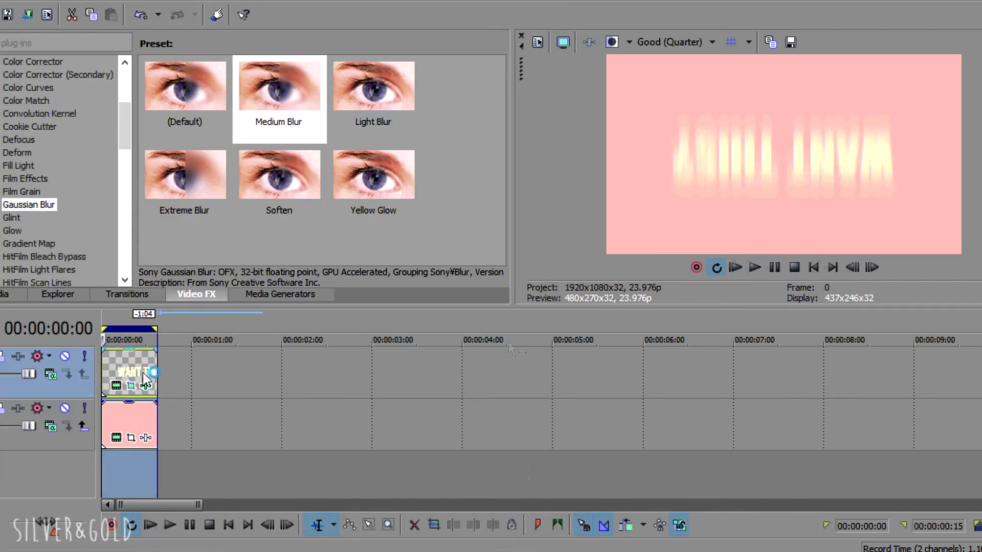
{"action": "left_click", "coordinate": [753, 267]}
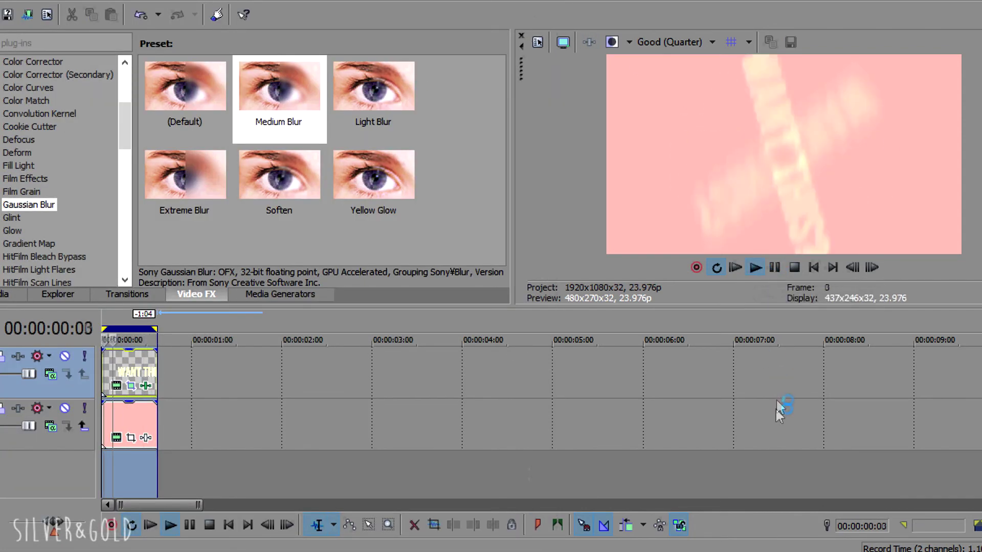